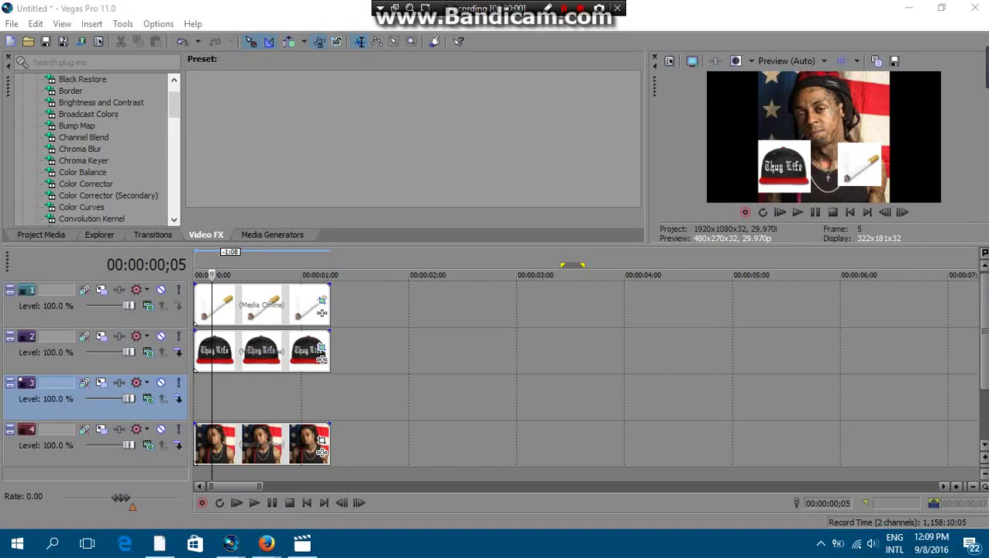
- In the cap clip's Pan/Crop, drag the crop frame to move the cap up toward the rapper's head
{"action": "left_click", "coordinate": [321, 349]}
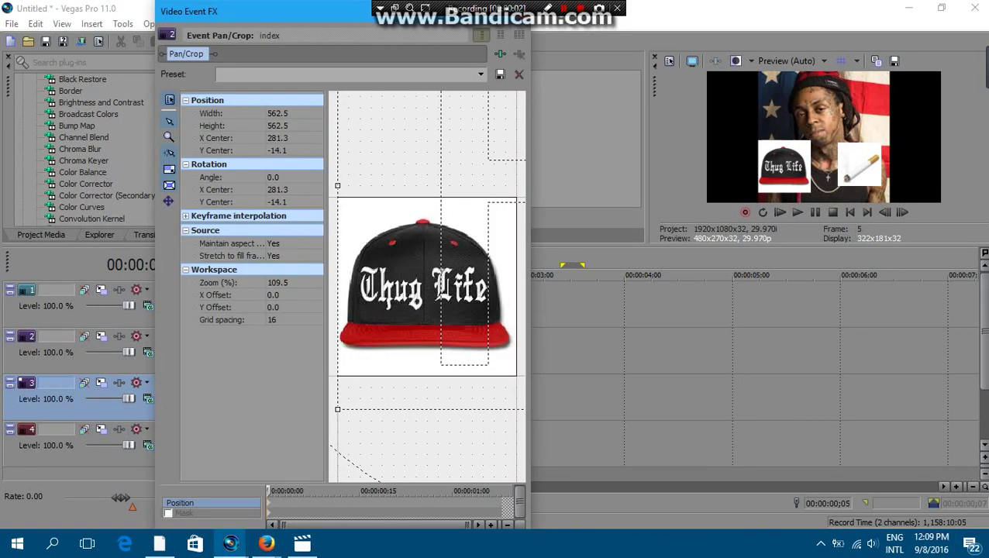
{"action": "scroll", "coordinate": [427, 287], "scroll_direction": "down", "scroll_amount": 2}
{"action": "left_click_drag", "start_coordinate": [427, 311], "coordinate": [407, 349]}
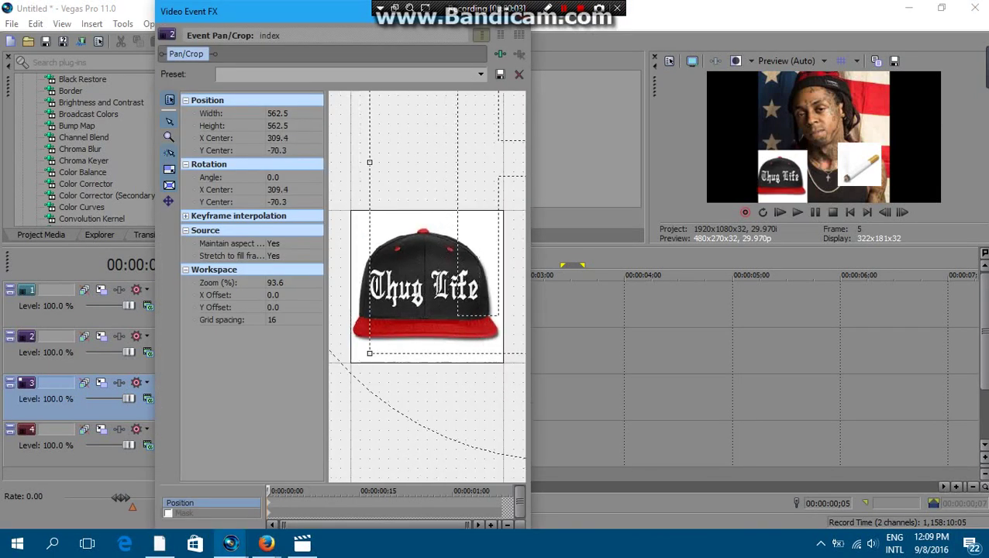
{"action": "left_click_drag", "start_coordinate": [522, 239], "coordinate": [437, 430]}
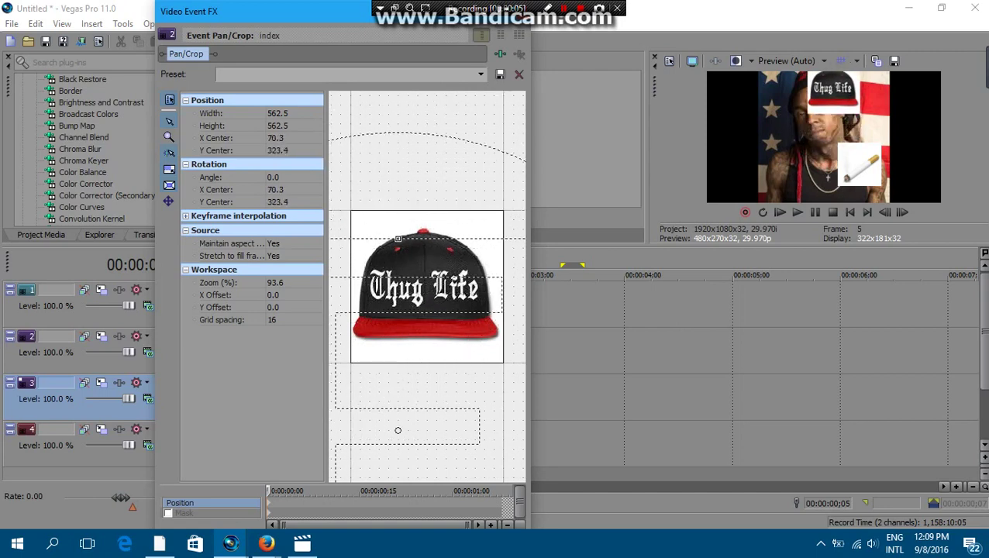
{"action": "mouse_move", "coordinate": [437, 238]}
{"action": "left_mouse_down"}
{"action": "mouse_move", "coordinate": [331, 220]}
{"action": "mouse_move", "coordinate": [312, 238]}
{"action": "mouse_move", "coordinate": [417, 238]}
{"action": "left_mouse_up"}
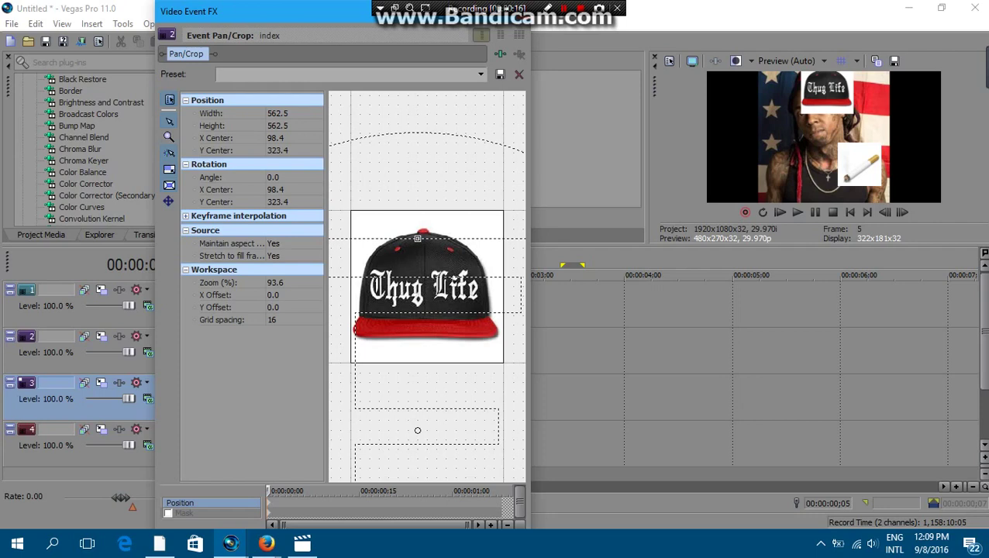
- Fine-tune the cap onto his head using the horizontal and vertical move locks, then enable Mask
{"action": "left_click", "coordinate": [168, 201]}
{"action": "mouse_move", "coordinate": [417, 238]}
{"action": "left_mouse_down"}
{"action": "mouse_move", "coordinate": [369, 238]}
{"action": "mouse_move", "coordinate": [436, 238]}
{"action": "mouse_move", "coordinate": [427, 238]}
{"action": "left_mouse_up"}
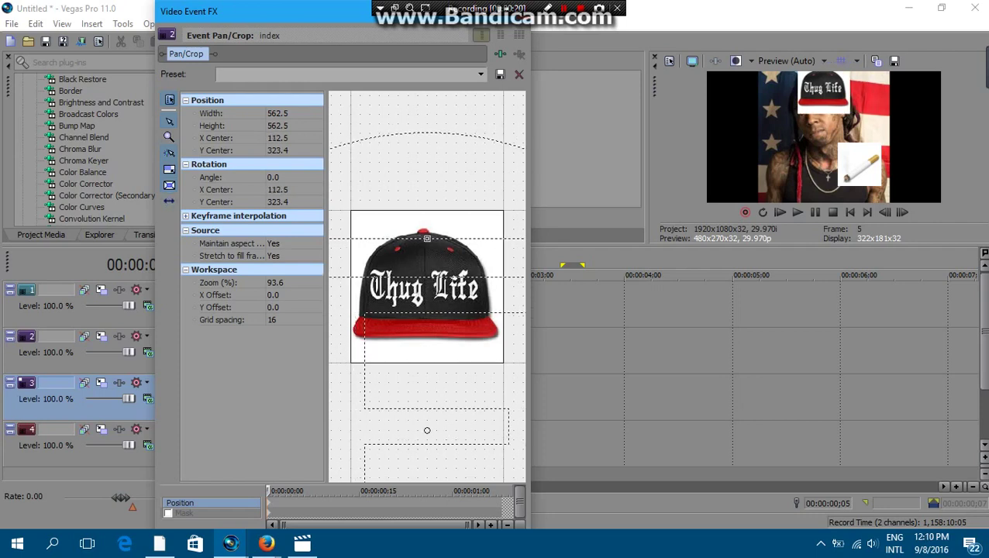
{"action": "left_click", "coordinate": [169, 201]}
{"action": "mouse_move", "coordinate": [427, 238]}
{"action": "left_mouse_down"}
{"action": "mouse_move", "coordinate": [427, 324]}
{"action": "mouse_move", "coordinate": [427, 267]}
{"action": "left_mouse_up"}
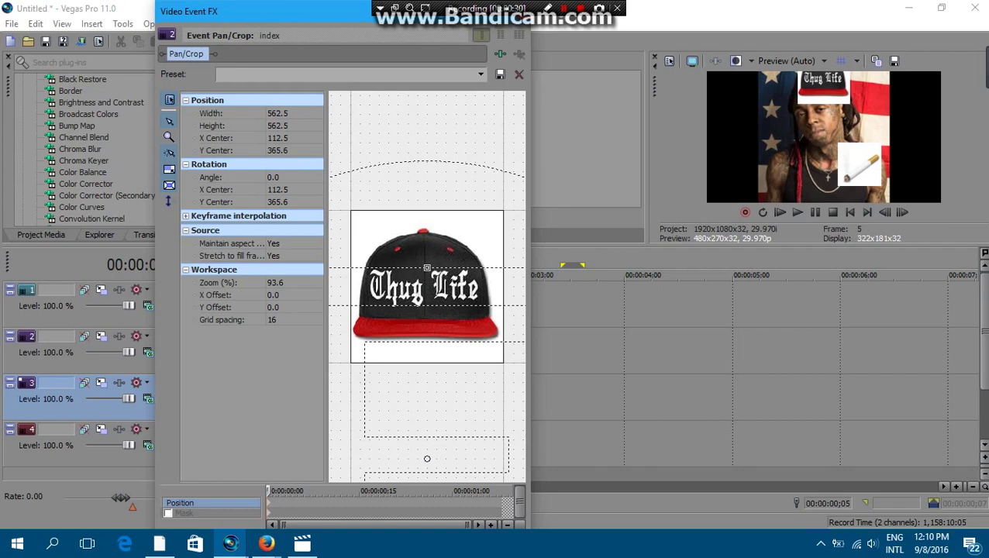
{"action": "left_click", "coordinate": [167, 514]}
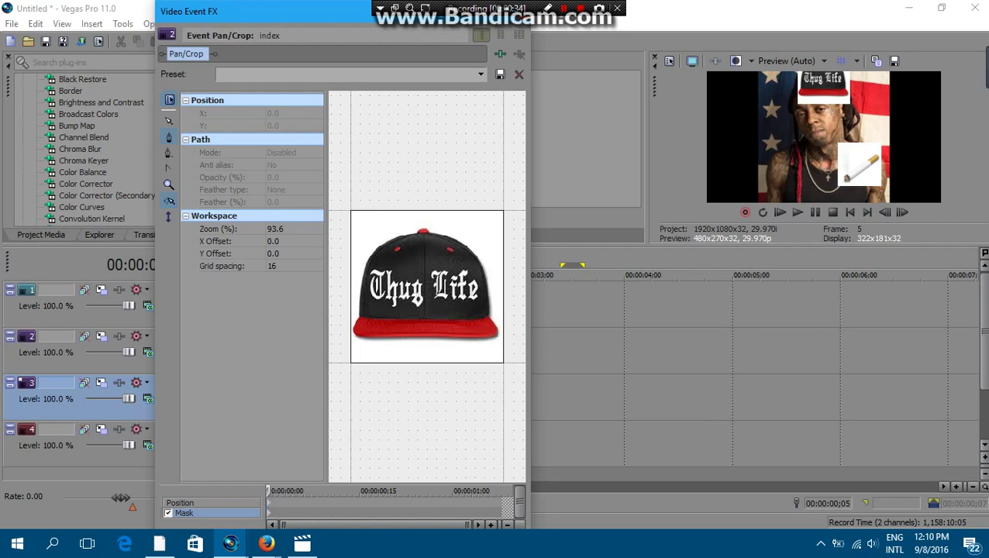
- Place mask points up the cap's left side, across its crown and top edge
{"action": "left_click", "coordinate": [360, 315]}
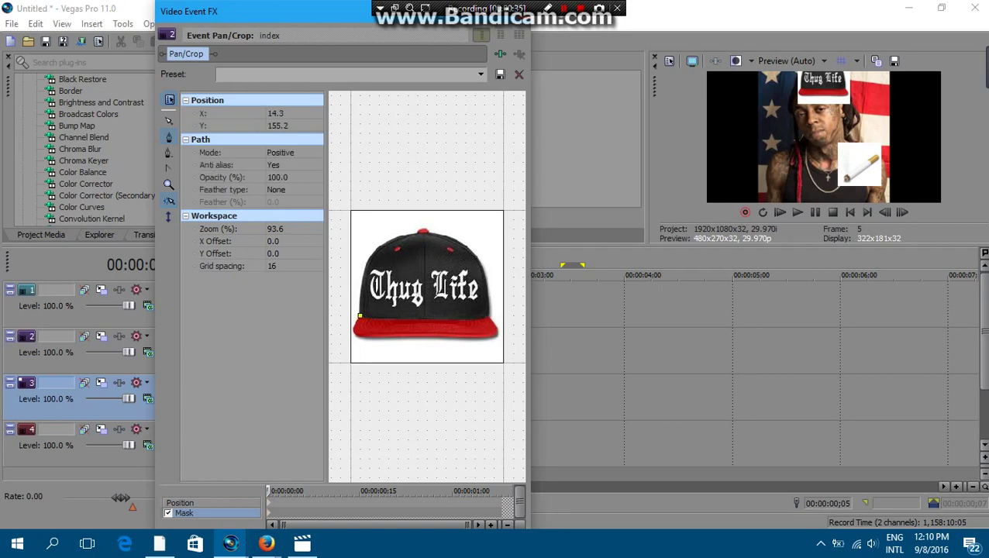
{"action": "left_click", "coordinate": [365, 268]}
{"action": "left_click", "coordinate": [383, 246]}
{"action": "left_click", "coordinate": [411, 234]}
{"action": "left_click", "coordinate": [419, 231]}
{"action": "left_click", "coordinate": [428, 228]}
{"action": "left_click", "coordinate": [433, 232]}
{"action": "left_click", "coordinate": [444, 236]}
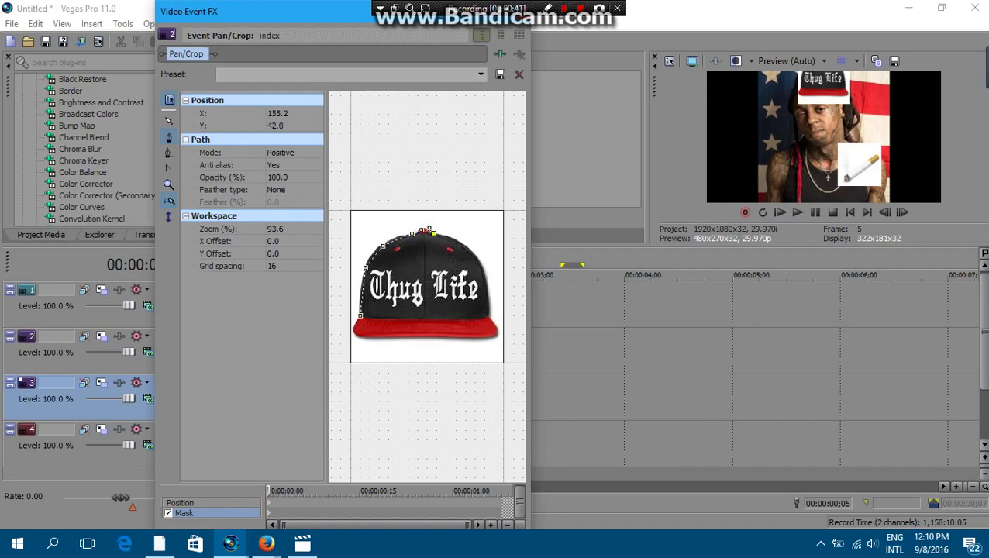
{"action": "left_click", "coordinate": [457, 239]}
{"action": "left_click", "coordinate": [474, 252]}
- Trace the mask down the cap's right side and along the brim, closing the path on the first point
{"action": "left_click", "coordinate": [485, 280]}
{"action": "left_click", "coordinate": [487, 300]}
{"action": "left_click", "coordinate": [495, 325]}
{"action": "left_click", "coordinate": [483, 334]}
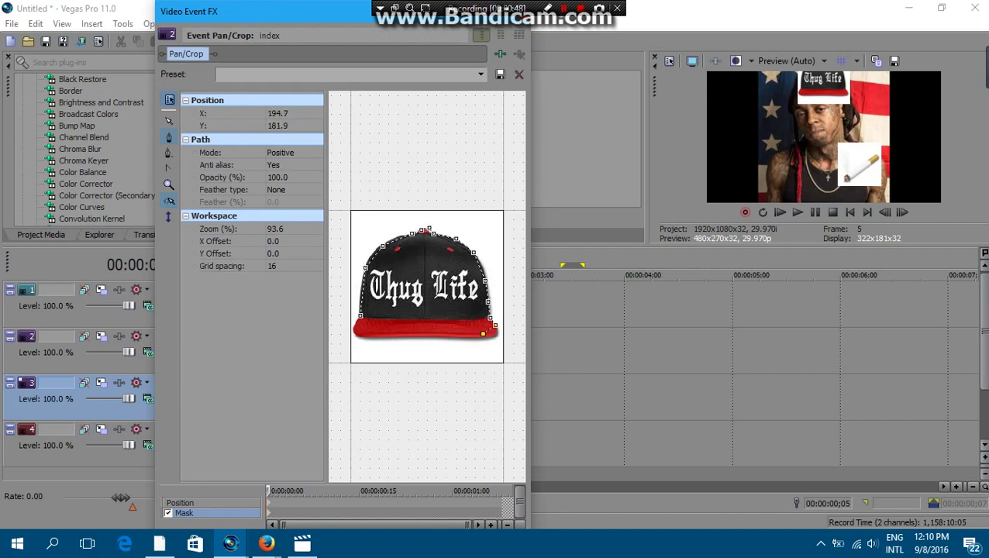
{"action": "left_click", "coordinate": [465, 333]}
{"action": "left_click", "coordinate": [439, 334]}
{"action": "left_click", "coordinate": [418, 332]}
{"action": "left_click", "coordinate": [397, 334]}
{"action": "left_click", "coordinate": [378, 334]}
{"action": "left_click", "coordinate": [358, 334]}
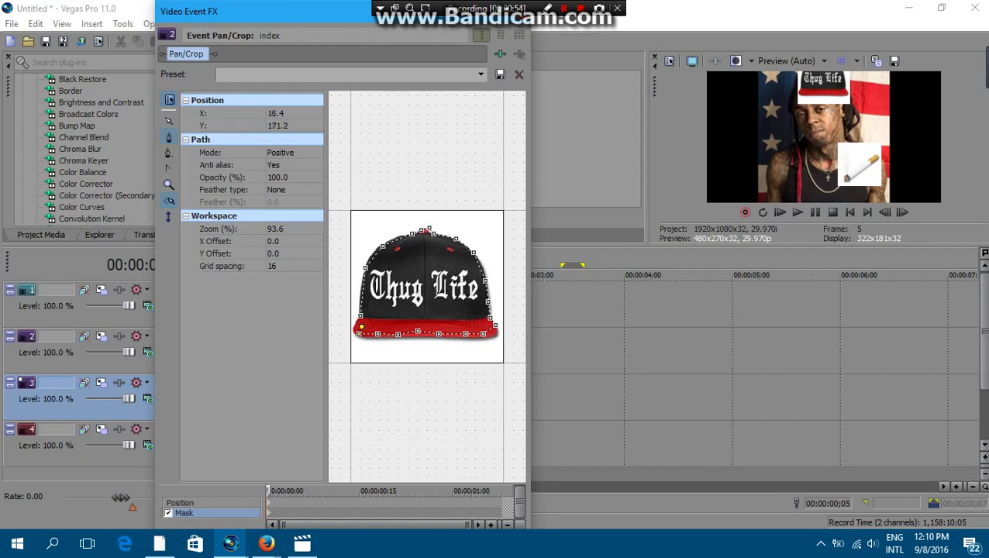
{"action": "left_click", "coordinate": [359, 324]}
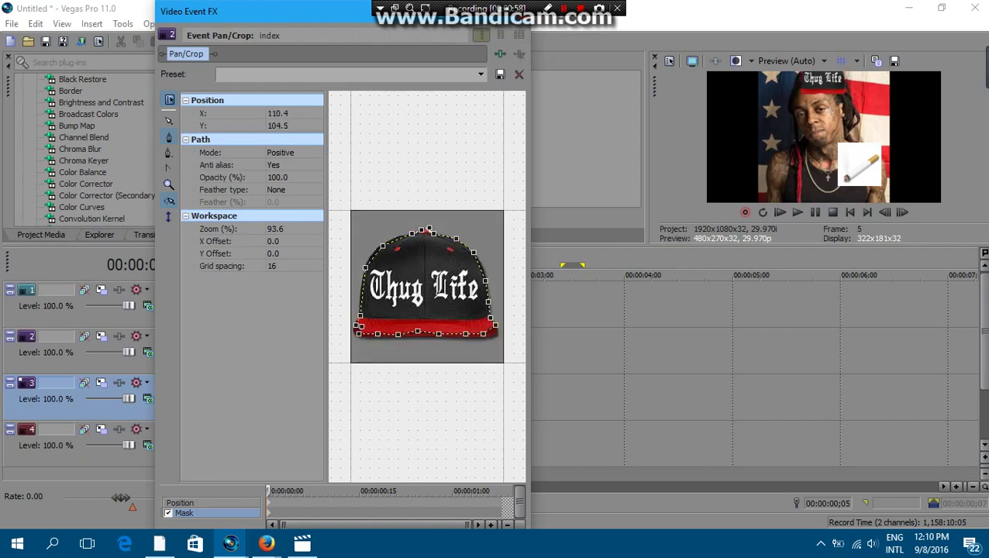
{"action": "left_click", "coordinate": [520, 9]}
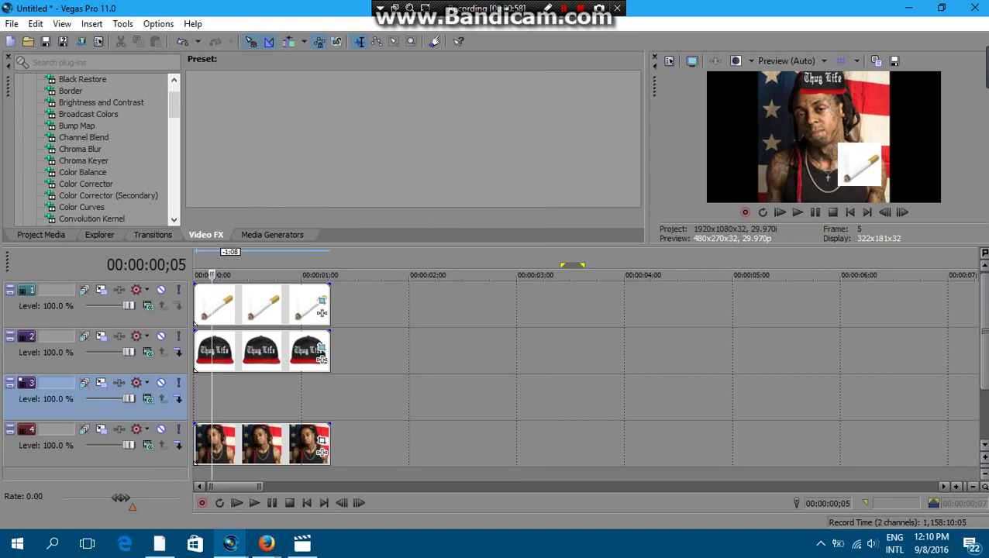
- Drag the cigarette's Pan/Crop frame to put the cigarette by the rapper's mouth, and enable Mask
{"action": "left_click", "coordinate": [321, 300]}
{"action": "left_click_drag", "start_coordinate": [362, 169], "coordinate": [362, 203]}
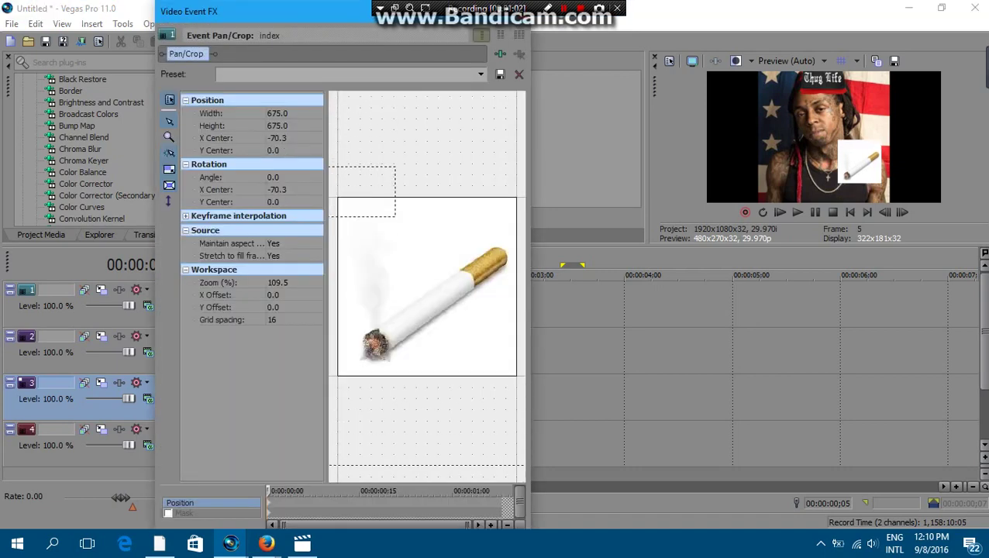
{"action": "left_click", "coordinate": [169, 201]}
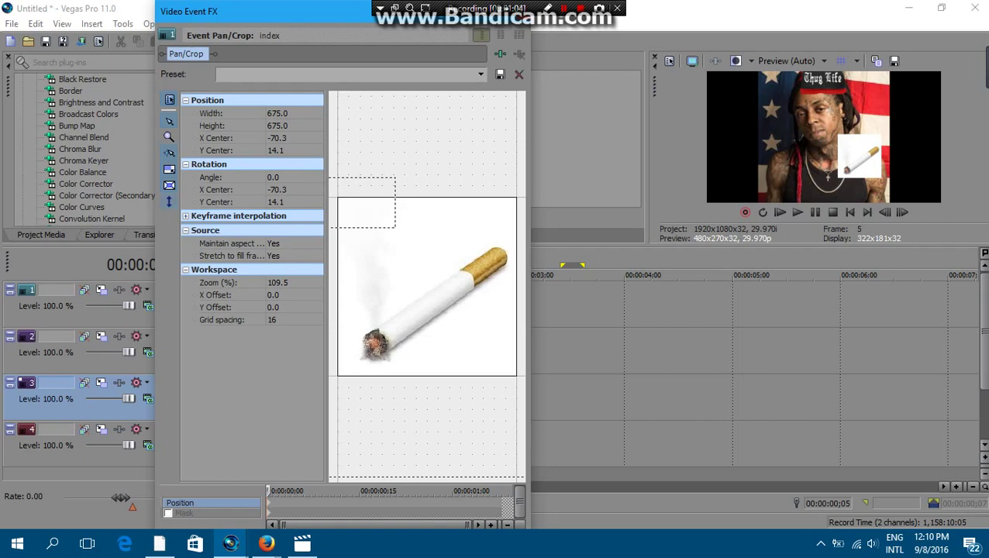
{"action": "mouse_move", "coordinate": [362, 202]}
{"action": "left_mouse_down"}
{"action": "mouse_move", "coordinate": [360, 231]}
{"action": "mouse_move", "coordinate": [505, 208]}
{"action": "mouse_move", "coordinate": [540, 218]}
{"action": "left_mouse_up"}
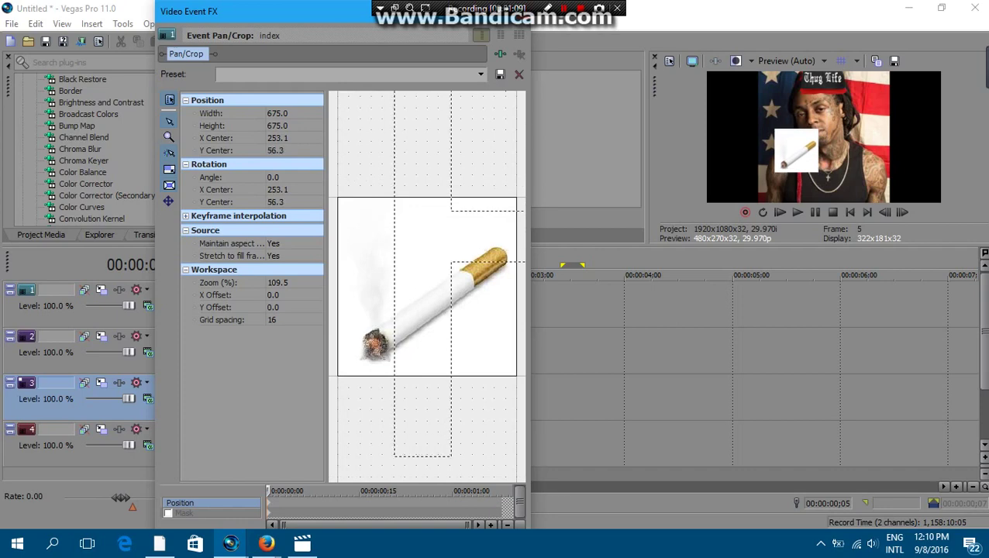
{"action": "left_click_drag", "start_coordinate": [539, 218], "coordinate": [540, 263]}
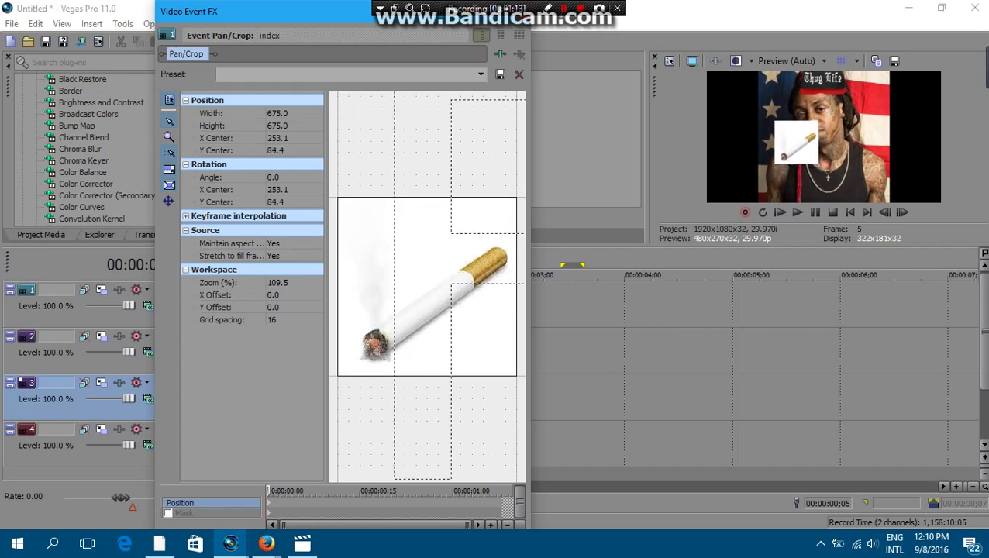
{"action": "left_click", "coordinate": [168, 514]}
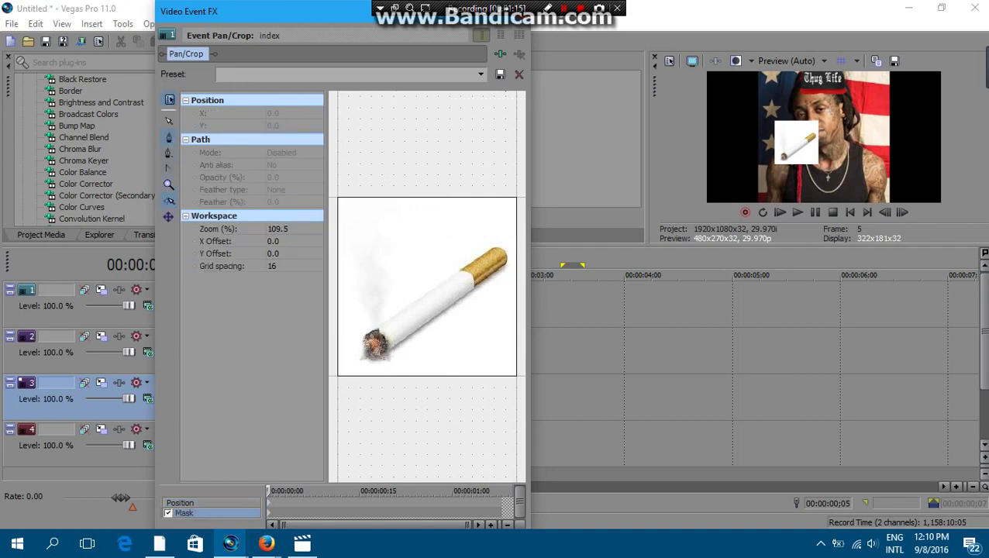
- Start a mask outline around the cigarette, then delete the unfinished path
{"action": "left_click", "coordinate": [370, 332]}
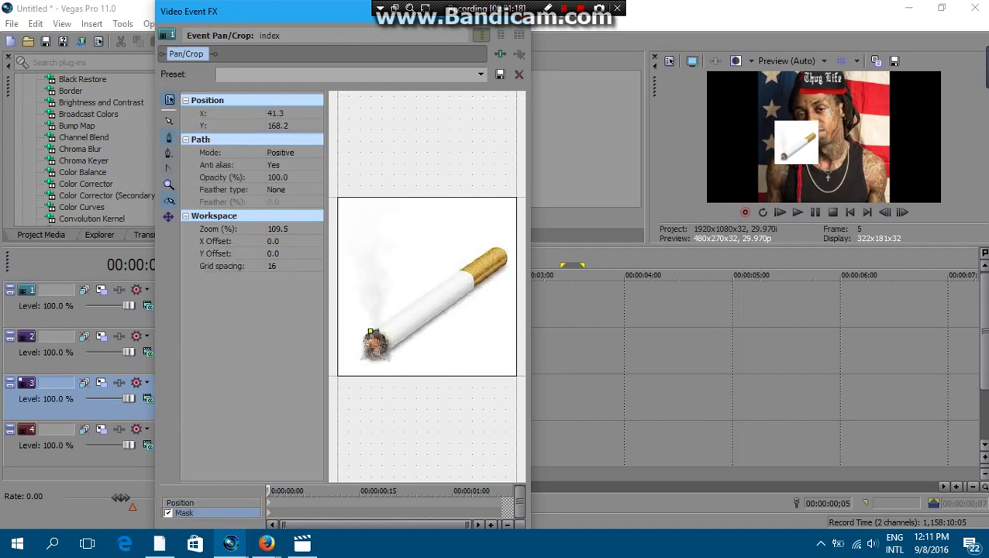
{"action": "left_click", "coordinate": [505, 254]}
{"action": "left_click", "coordinate": [502, 268]}
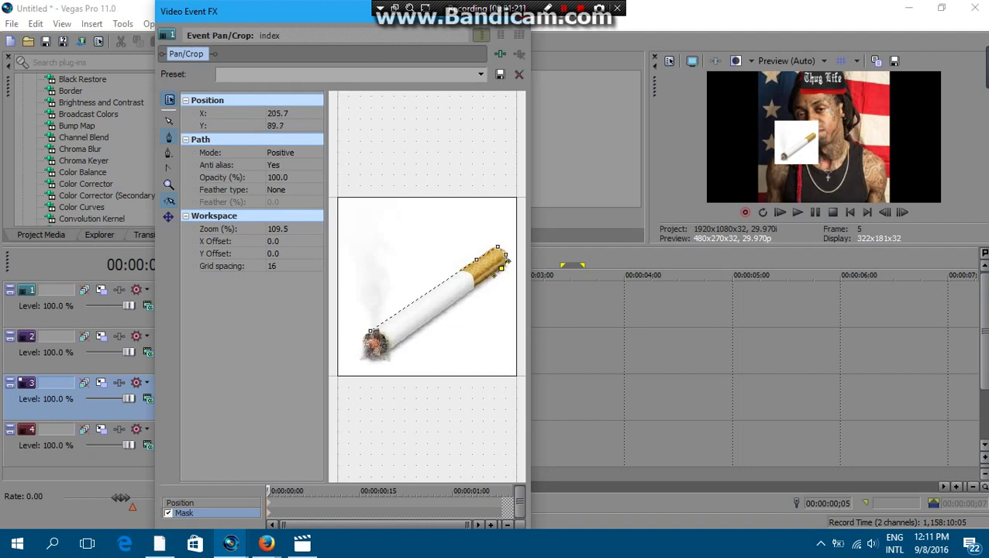
{"action": "left_click", "coordinate": [445, 304]}
{"action": "left_click", "coordinate": [440, 313]}
{"action": "left_click", "coordinate": [422, 323]}
{"action": "left_click", "coordinate": [410, 337]}
{"action": "key", "text": "Delete"}
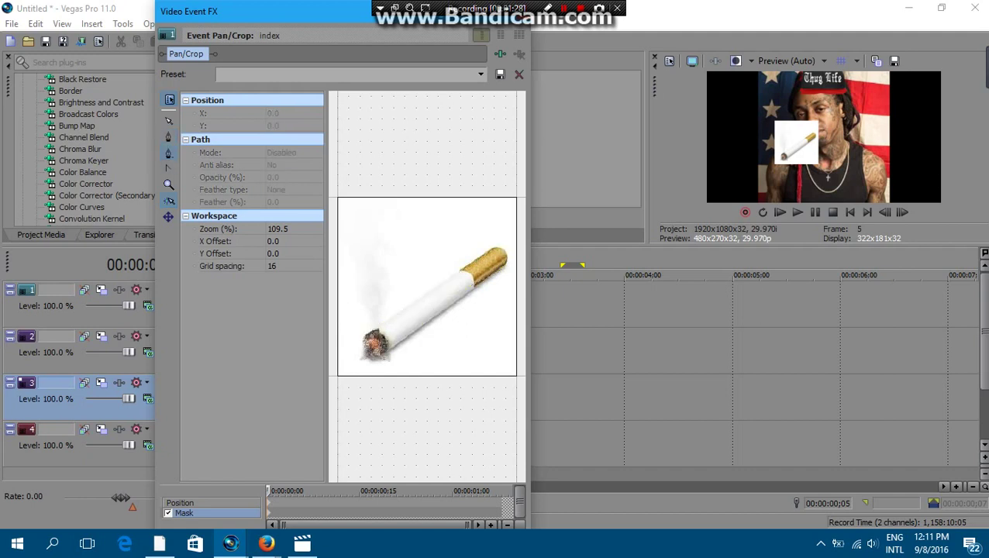
- Switch mask drawing mode and retrace the cigarette from burning tip to filter, closing the outline
{"action": "left_click", "coordinate": [169, 136]}
{"action": "left_click", "coordinate": [375, 326]}
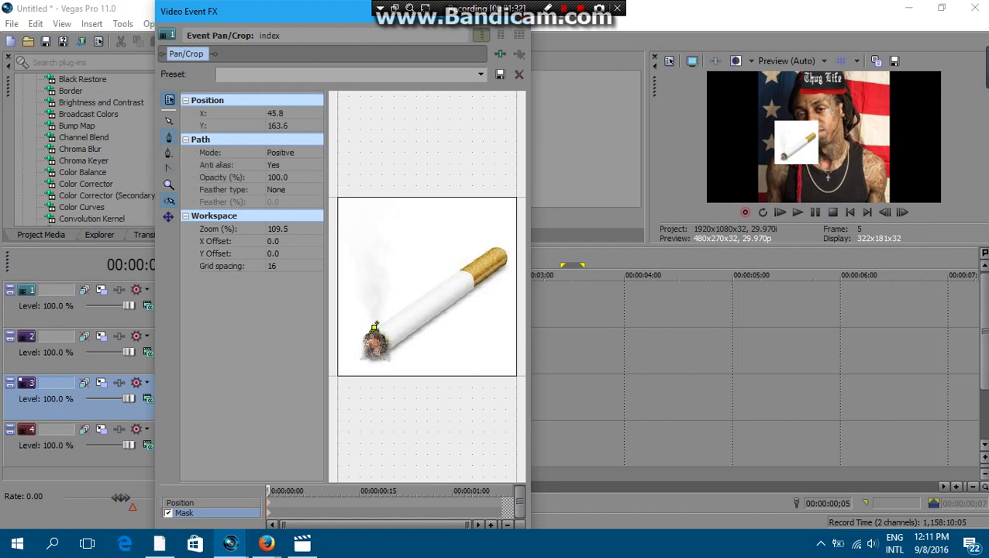
{"action": "left_click", "coordinate": [449, 276]}
{"action": "left_click", "coordinate": [501, 250]}
{"action": "left_click", "coordinate": [507, 258]}
{"action": "left_click", "coordinate": [486, 277]}
{"action": "left_click", "coordinate": [461, 298]}
{"action": "left_click", "coordinate": [421, 323]}
{"action": "left_click", "coordinate": [392, 348]}
{"action": "left_click", "coordinate": [379, 354]}
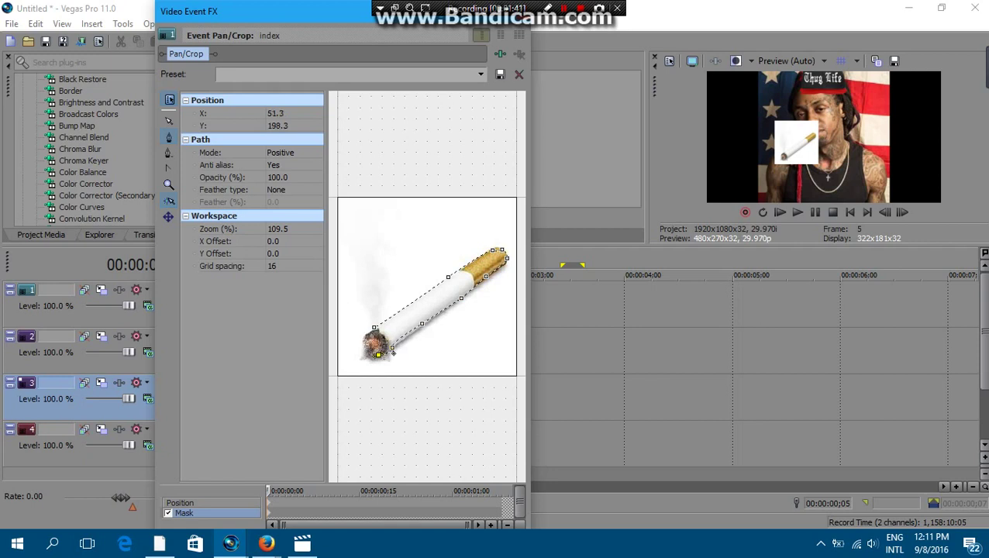
{"action": "left_click", "coordinate": [374, 328]}
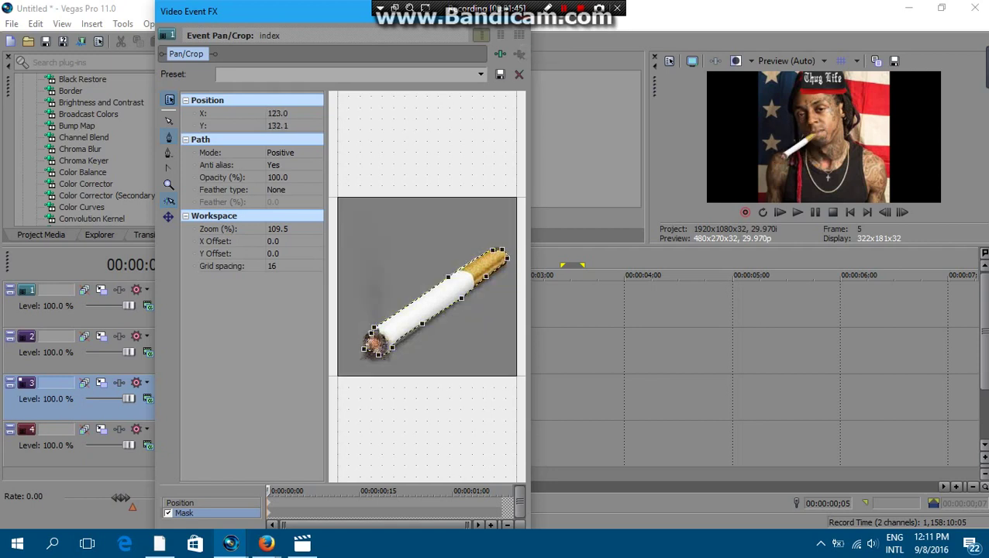
{"action": "left_click", "coordinate": [518, 11]}
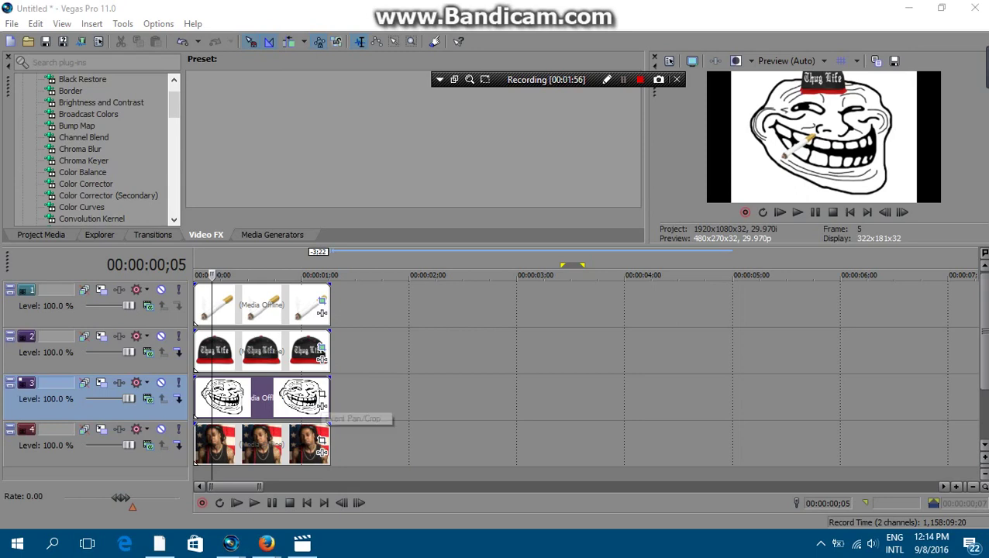
- Enlarge the troll clip's Pan/Crop frame to shrink the face, and position it on the chest below the chin
{"action": "left_click", "coordinate": [322, 396]}
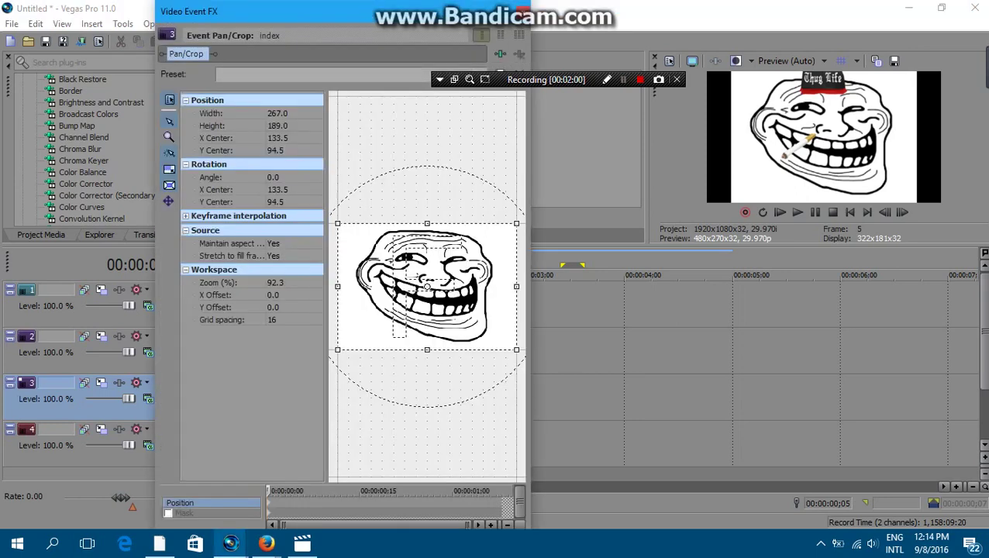
{"action": "scroll", "coordinate": [428, 286], "scroll_direction": "down", "scroll_amount": 10}
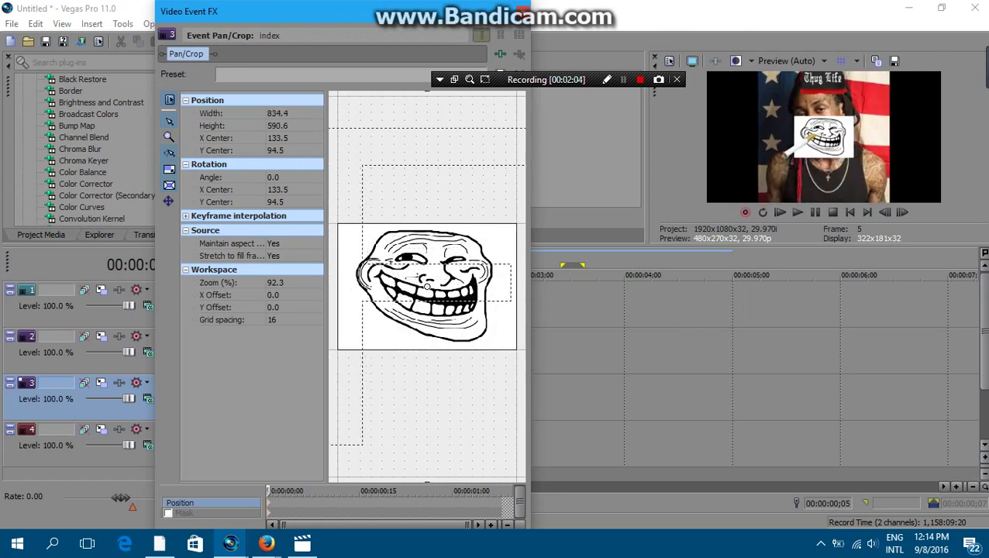
{"action": "scroll", "coordinate": [427, 286], "scroll_direction": "down", "scroll_amount": 1}
{"action": "mouse_move", "coordinate": [427, 286]}
{"action": "left_mouse_down"}
{"action": "mouse_move", "coordinate": [362, 289]}
{"action": "mouse_move", "coordinate": [437, 233]}
{"action": "mouse_move", "coordinate": [403, 200]}
{"action": "left_mouse_up"}
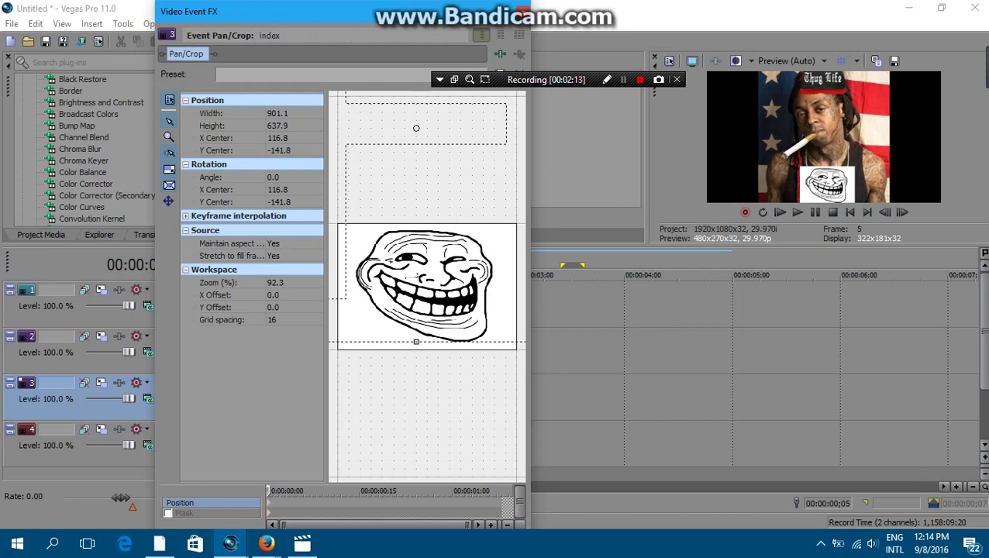
{"action": "left_click_drag", "start_coordinate": [416, 342], "coordinate": [416, 405]}
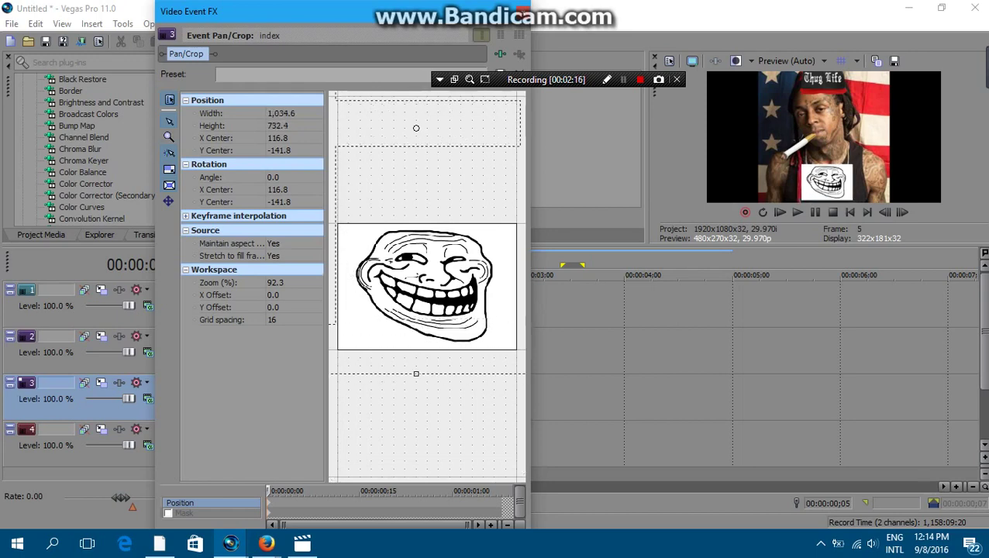
{"action": "left_click_drag", "start_coordinate": [387, 310], "coordinate": [421, 255]}
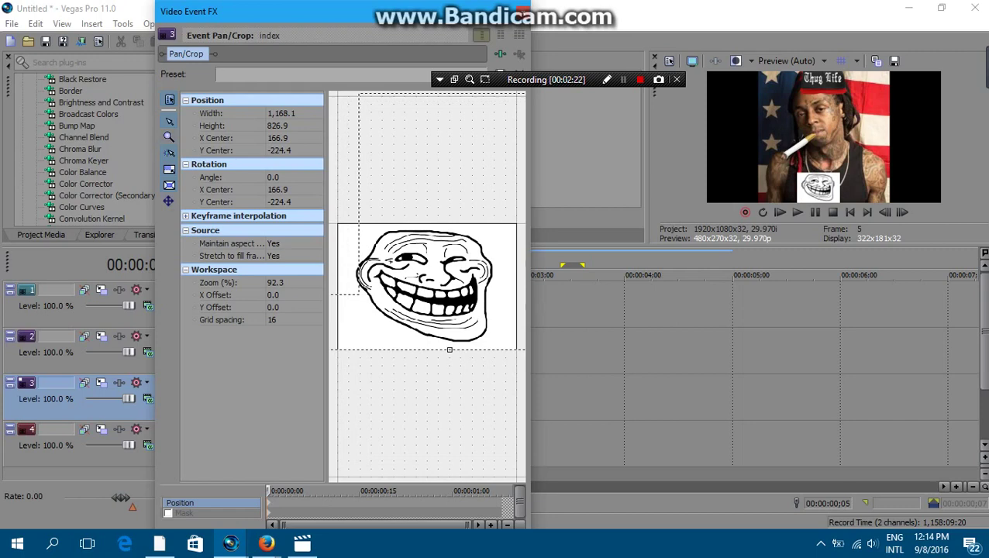
- Enable Mask for the troll clip and trace points along the face's top and right edge
{"action": "left_click", "coordinate": [168, 513]}
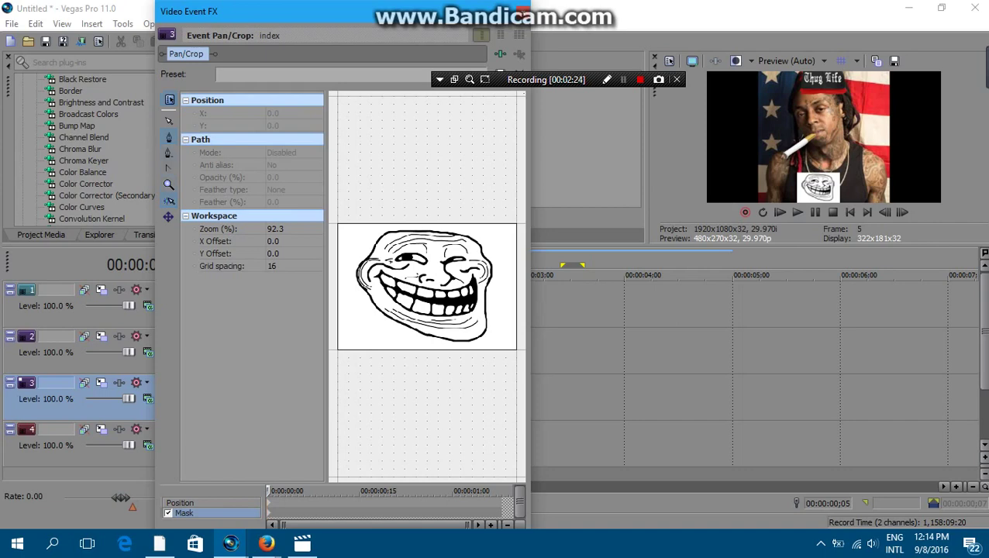
{"action": "left_click", "coordinate": [371, 253]}
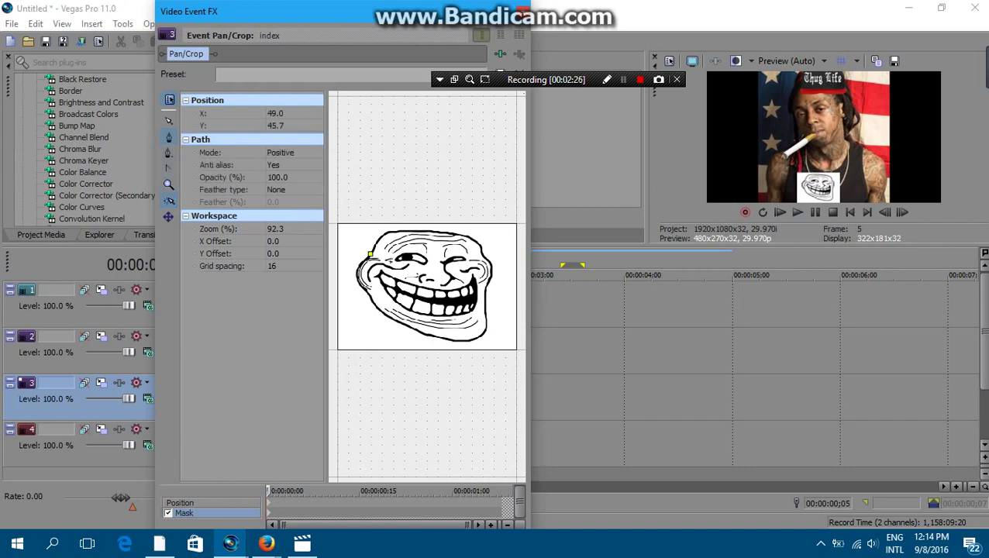
{"action": "left_click", "coordinate": [382, 232]}
{"action": "left_click", "coordinate": [401, 231]}
{"action": "left_click", "coordinate": [474, 239]}
{"action": "left_click", "coordinate": [483, 254]}
{"action": "left_click", "coordinate": [491, 261]}
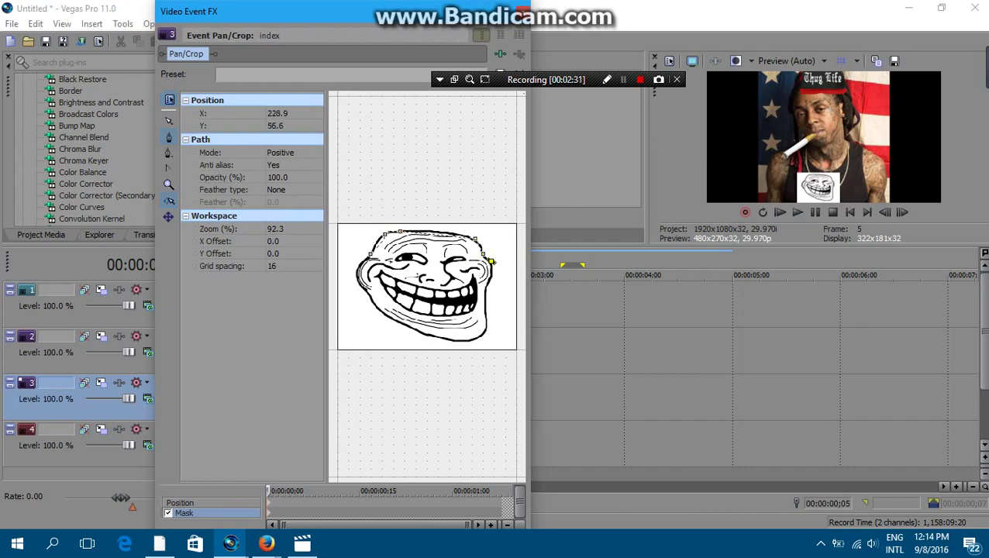
{"action": "left_click", "coordinate": [490, 277]}
{"action": "left_click", "coordinate": [486, 299]}
{"action": "left_click", "coordinate": [487, 318]}
- Trace the mask along the face's bottom and left edge, closing the path on the first point
{"action": "left_click", "coordinate": [482, 332]}
{"action": "left_click", "coordinate": [457, 336]}
{"action": "left_click", "coordinate": [439, 336]}
{"action": "left_click", "coordinate": [413, 323]}
{"action": "left_click", "coordinate": [401, 321]}
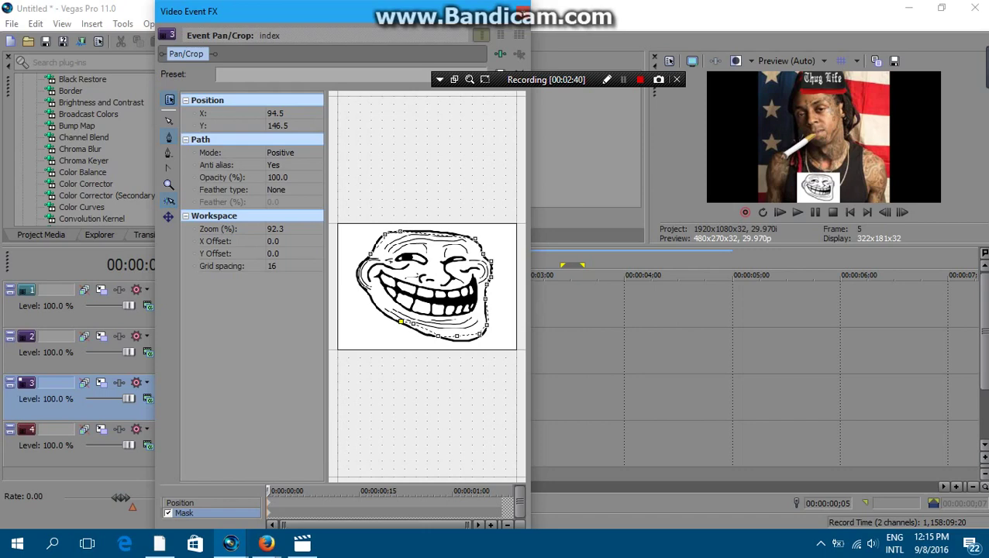
{"action": "left_click", "coordinate": [379, 309]}
{"action": "left_click", "coordinate": [369, 290]}
{"action": "left_click", "coordinate": [358, 277]}
{"action": "left_click", "coordinate": [364, 259]}
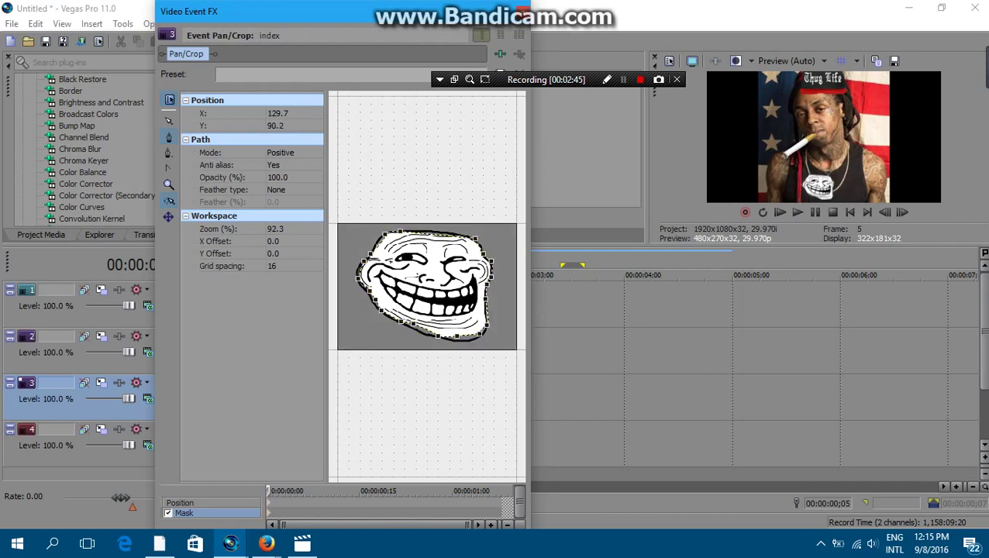
{"action": "left_click", "coordinate": [518, 11]}
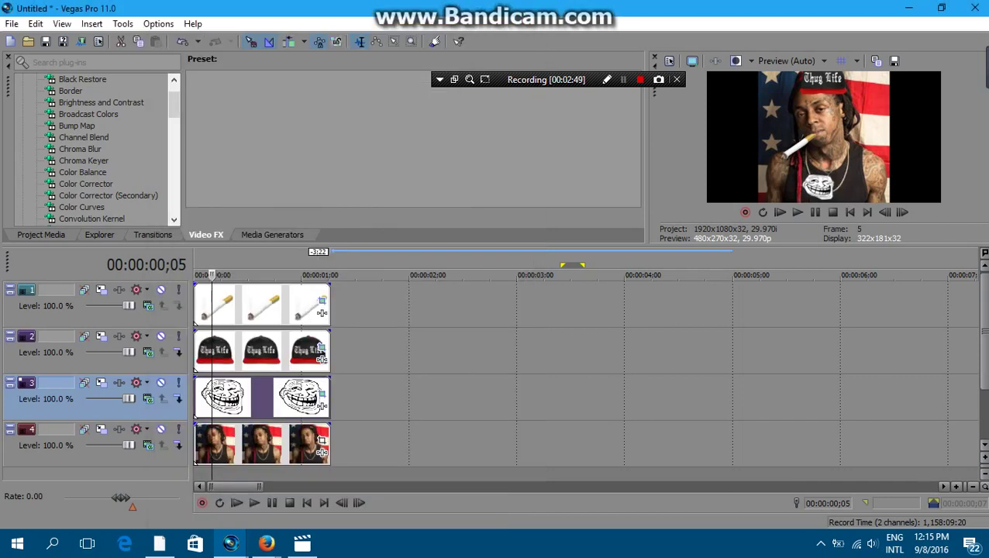
- Enlarge the Thug Life clip's Pan/Crop frame to shrink the text, move it beside the rapper, and enable Mask
{"action": "key", "text": "shift+F12"}
{"action": "key", "text": "shift+F12"}
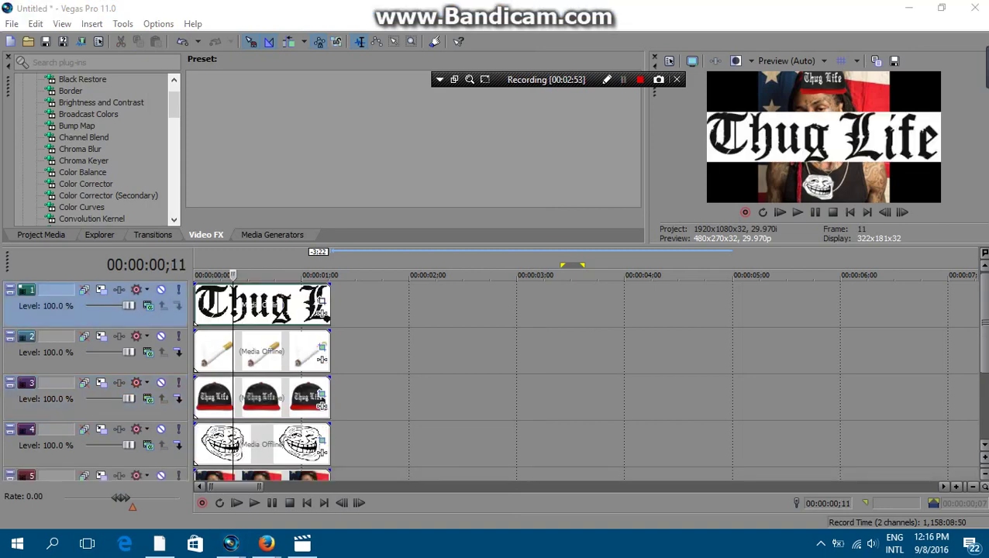
{"action": "left_click", "coordinate": [321, 303]}
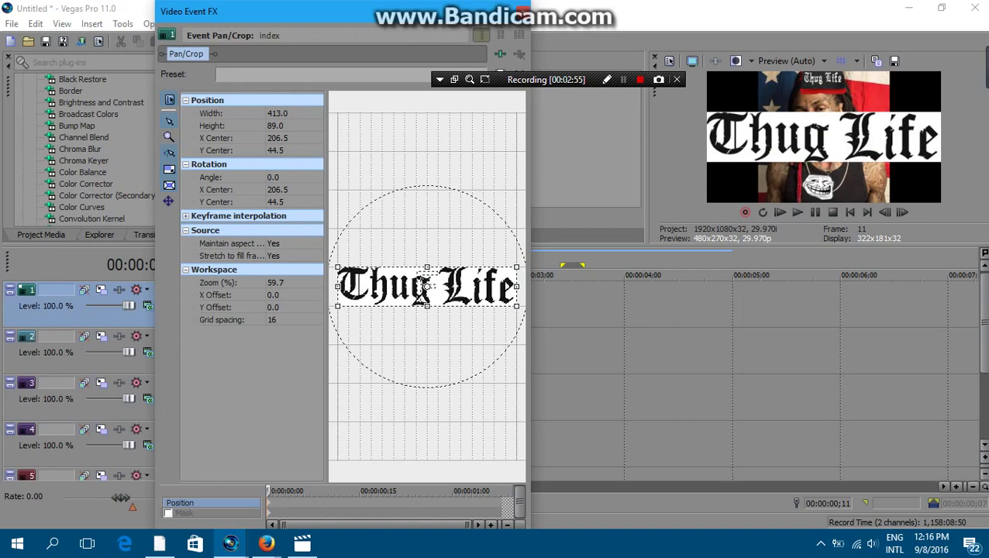
{"action": "scroll", "coordinate": [426, 287], "scroll_direction": "down", "scroll_amount": 3}
{"action": "scroll", "coordinate": [426, 287], "scroll_direction": "down", "scroll_amount": 1}
{"action": "scroll", "coordinate": [426, 287], "scroll_direction": "down", "scroll_amount": 2}
{"action": "scroll", "coordinate": [426, 287], "scroll_direction": "down", "scroll_amount": 2}
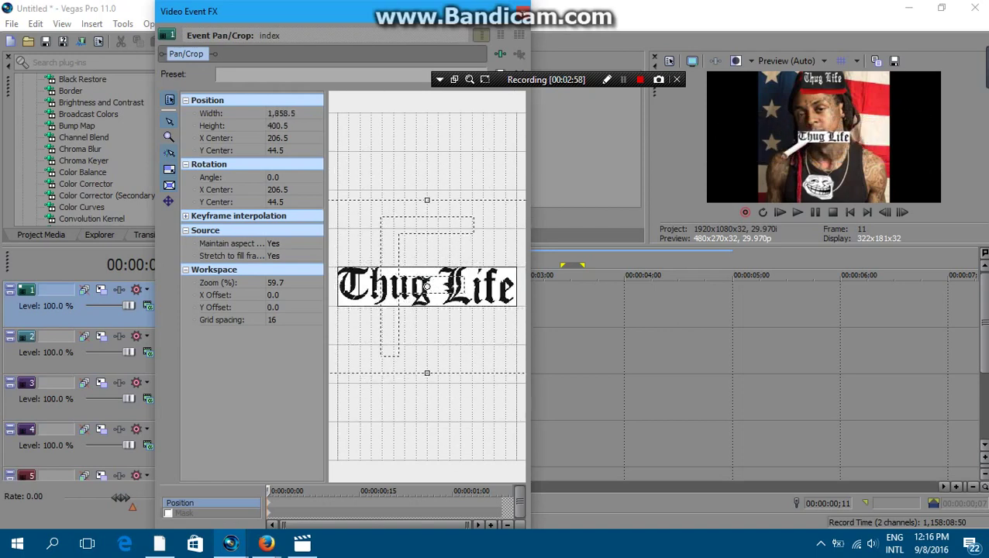
{"action": "left_click_drag", "start_coordinate": [426, 287], "coordinate": [296, 296]}
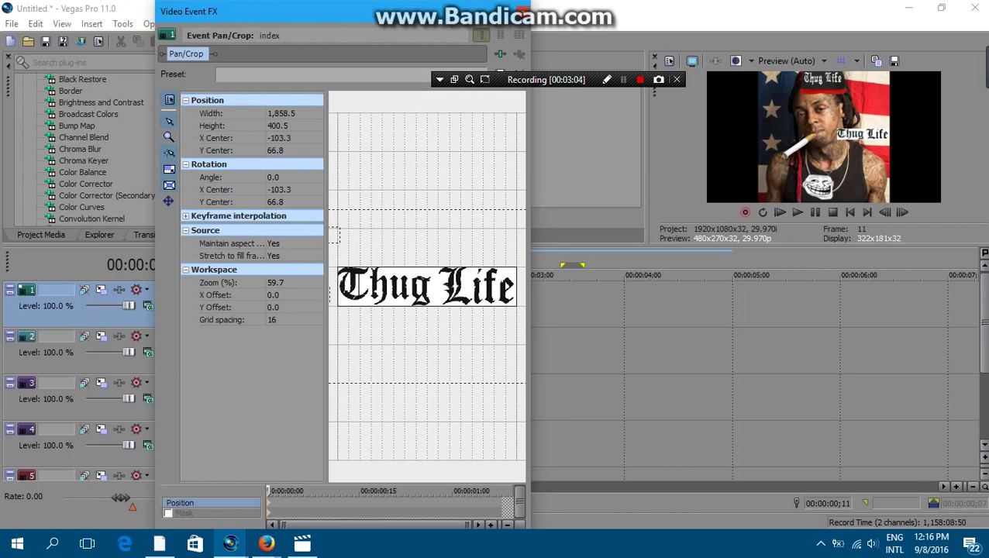
{"action": "left_click", "coordinate": [168, 513]}
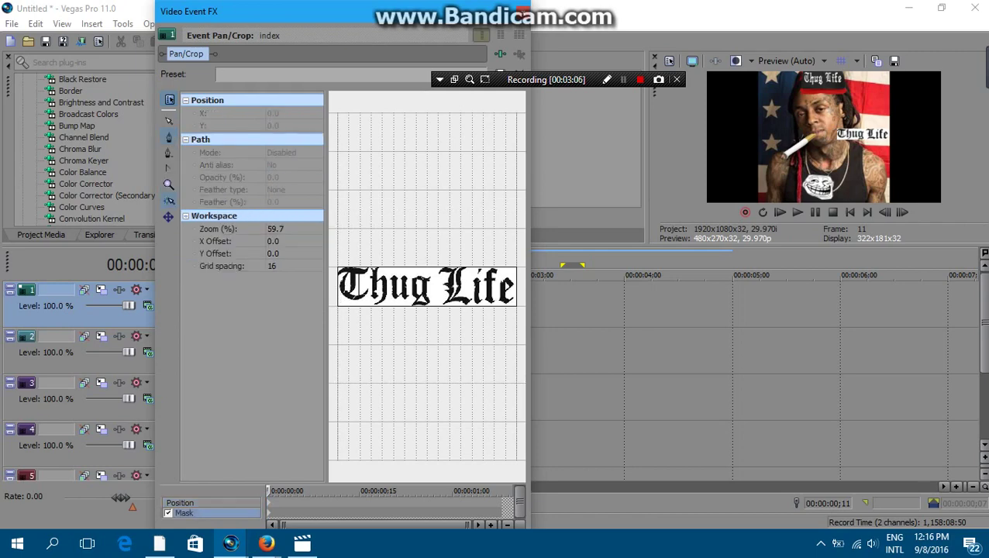
- Place mask points along the bottom of the Thug Life text and up the right end of 'Life'
{"action": "left_click", "coordinate": [357, 305]}
{"action": "left_click", "coordinate": [395, 305]}
{"action": "left_click", "coordinate": [438, 305]}
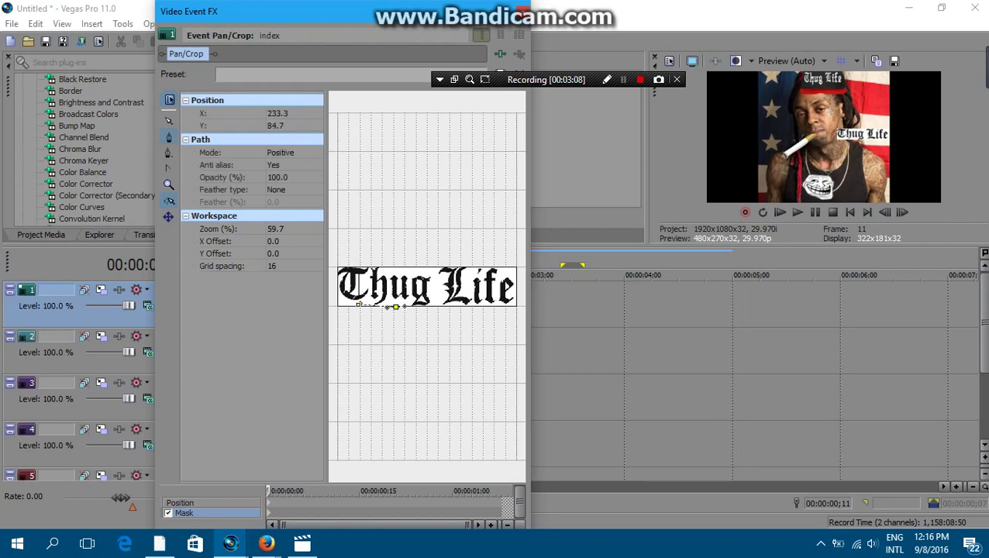
{"action": "left_click", "coordinate": [458, 301]}
{"action": "left_click", "coordinate": [496, 304]}
{"action": "left_click", "coordinate": [511, 302]}
{"action": "left_click", "coordinate": [512, 281]}
{"action": "left_click", "coordinate": [512, 275]}
{"action": "left_click", "coordinate": [506, 273]}
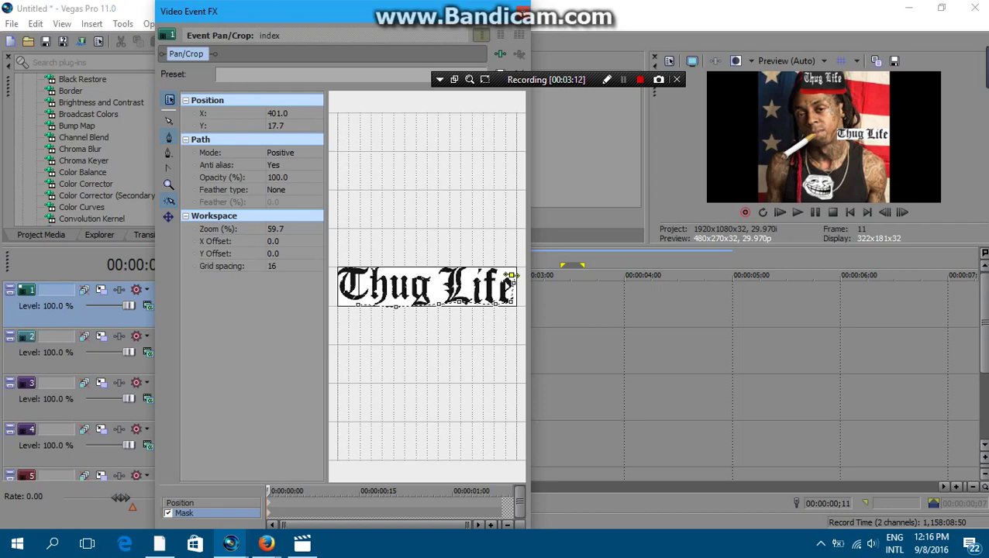
{"action": "left_click", "coordinate": [497, 269]}
- Trace the mask leftward across the text's top, down the left of 'Thug', and close the outline
{"action": "left_click", "coordinate": [485, 267]}
{"action": "left_click", "coordinate": [473, 266]}
{"action": "left_click", "coordinate": [456, 267]}
{"action": "left_click", "coordinate": [433, 267]}
{"action": "left_click", "coordinate": [417, 266]}
{"action": "left_click", "coordinate": [407, 267]}
{"action": "left_click", "coordinate": [393, 266]}
{"action": "left_click", "coordinate": [348, 263]}
{"action": "left_click", "coordinate": [341, 278]}
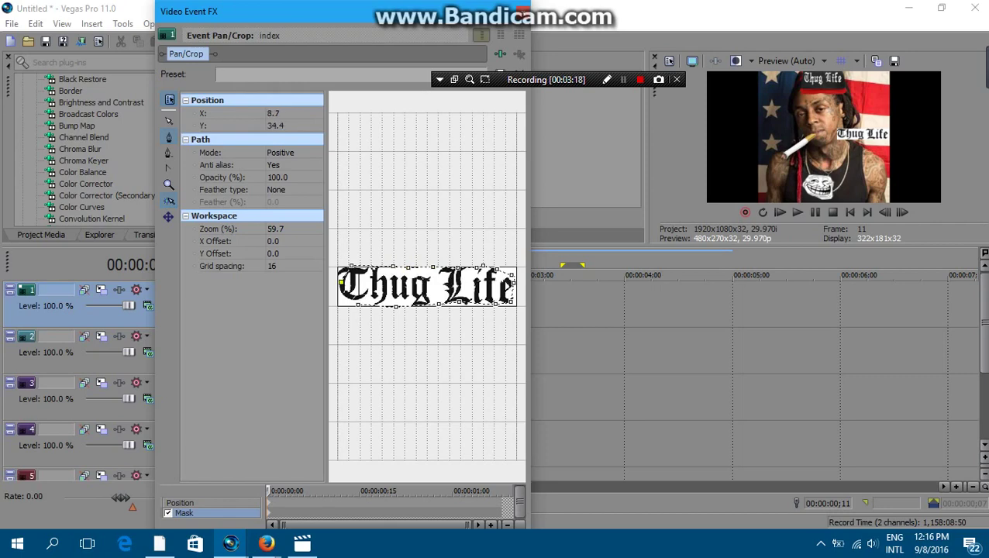
{"action": "left_click", "coordinate": [339, 290]}
{"action": "left_click", "coordinate": [344, 300]}
{"action": "left_click", "coordinate": [340, 291]}
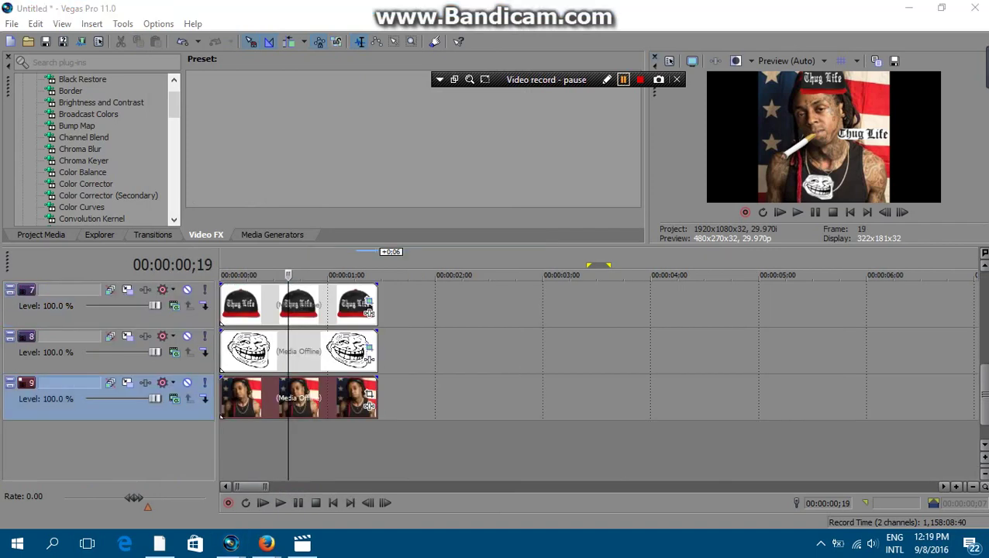
- Play the finished meme from the start and lower the system volume
{"action": "key", "text": "shift+F12"}
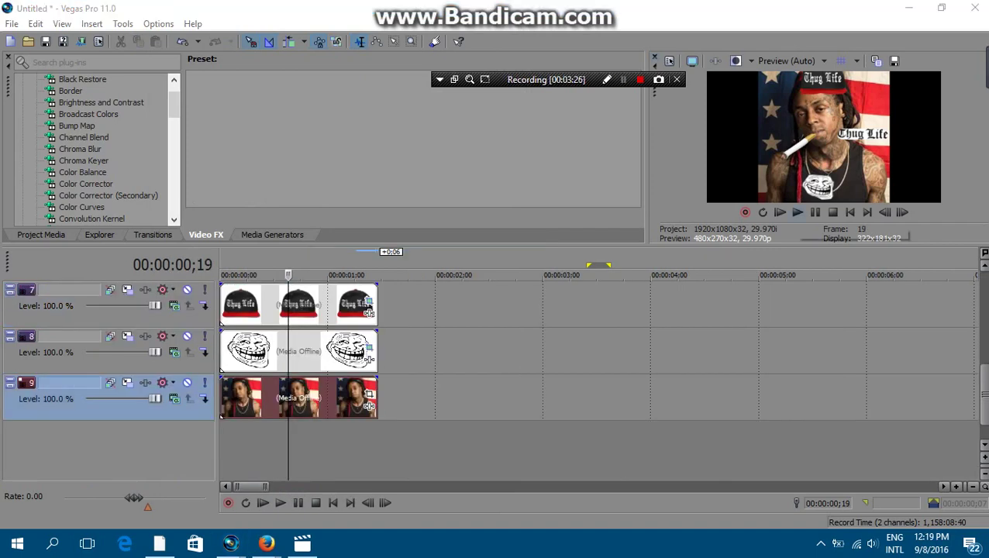
{"action": "left_click", "coordinate": [780, 211]}
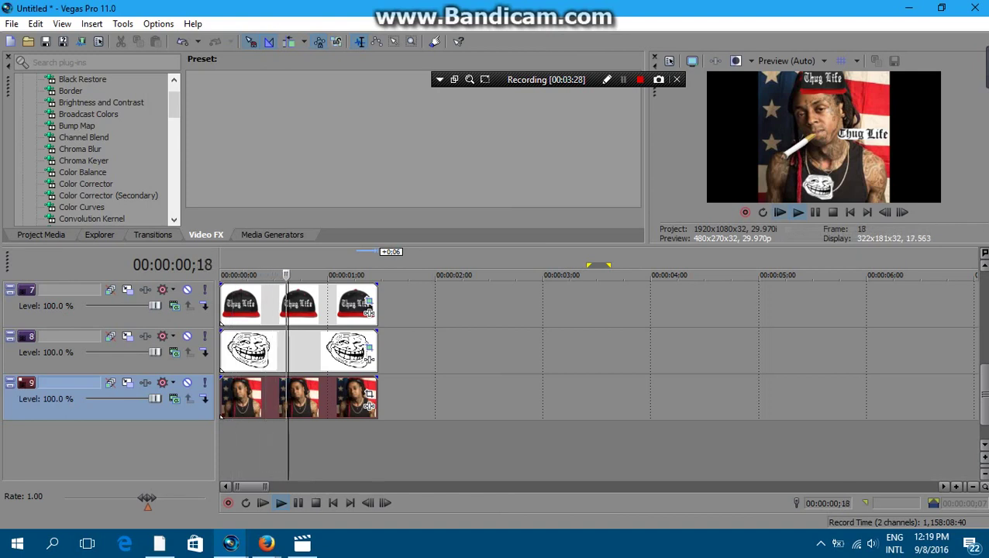
{"action": "key", "text": "XF86AudioLowerVolume"}
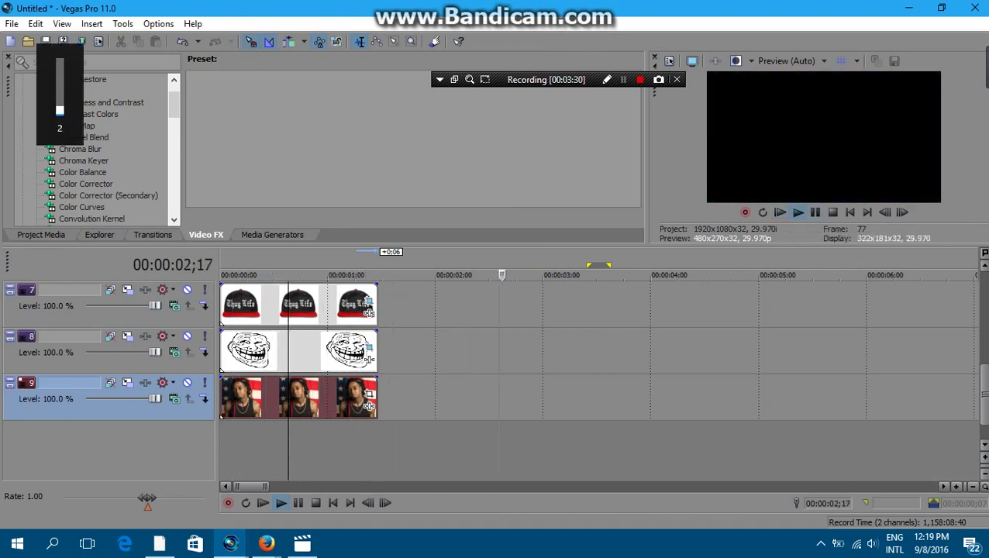